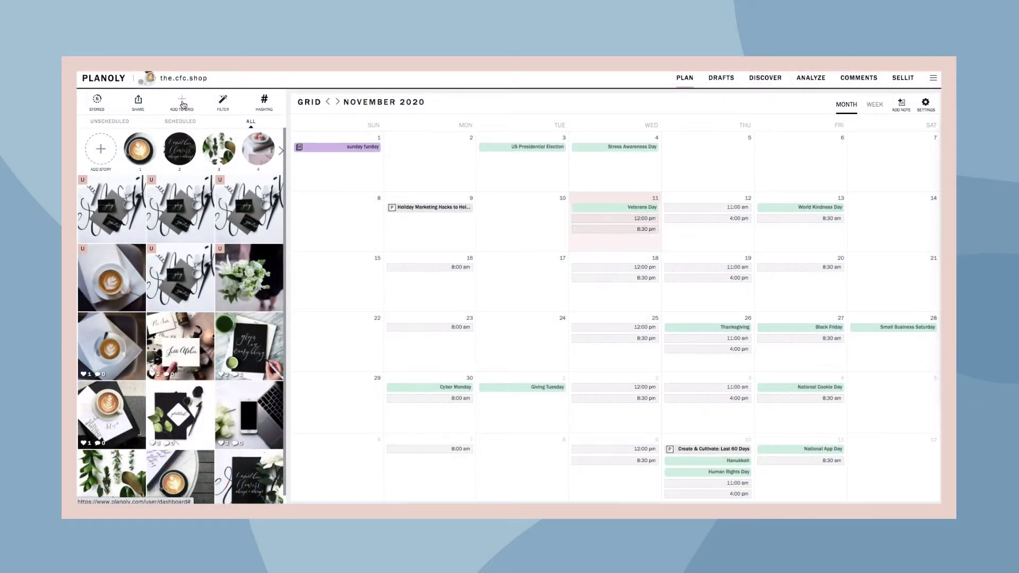
Start a computer upload from Add to Grid and select all the image files
{"action": "left_click", "coordinate": [183, 101]}
{"action": "left_click", "coordinate": [531, 279]}
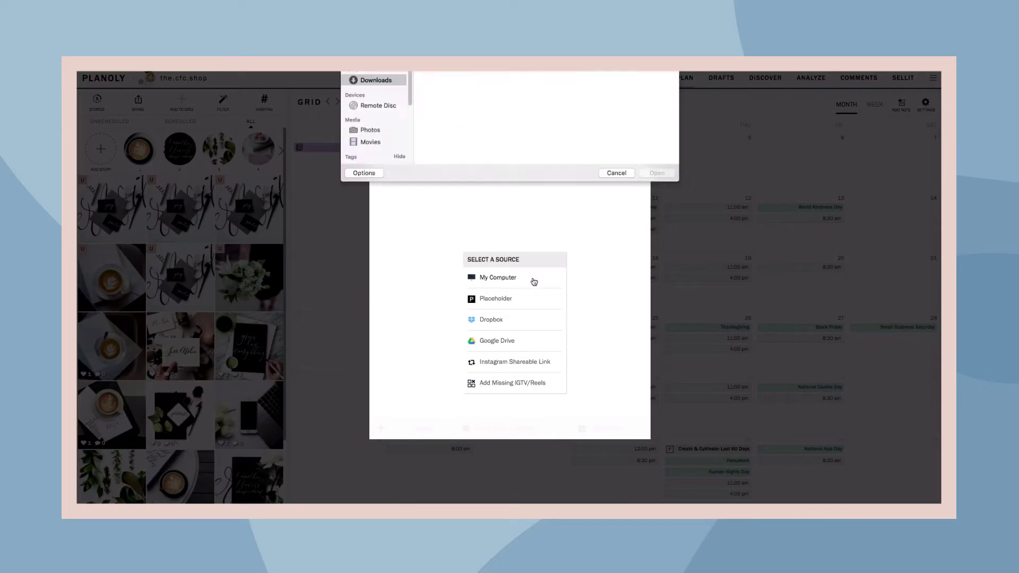
{"action": "left_click_drag", "start_coordinate": [422, 86], "coordinate": [607, 217]}
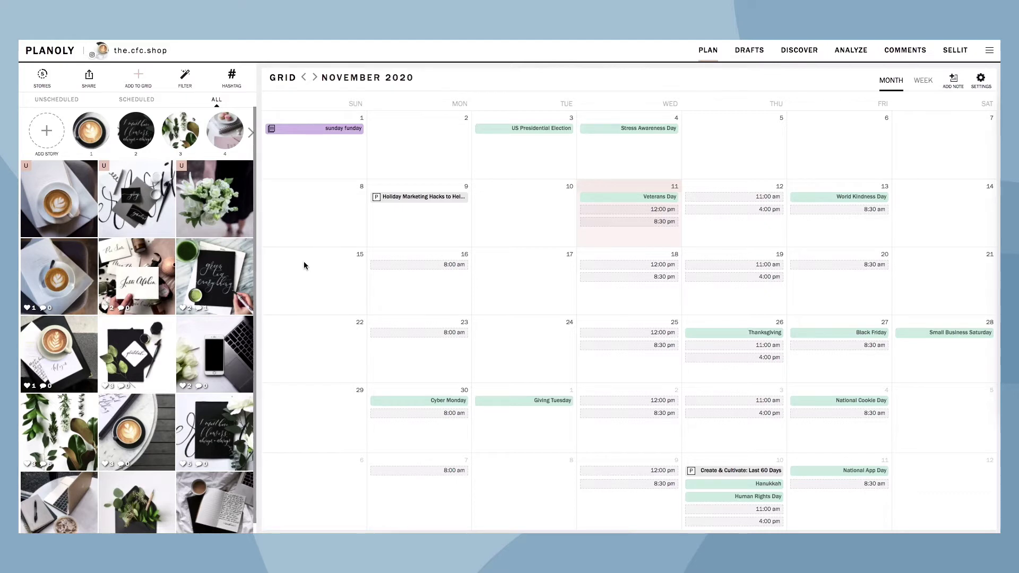
Preview the Placeholder colour option, then the Add Missing IGTV/Reels import option
{"action": "left_click", "coordinate": [138, 79]}
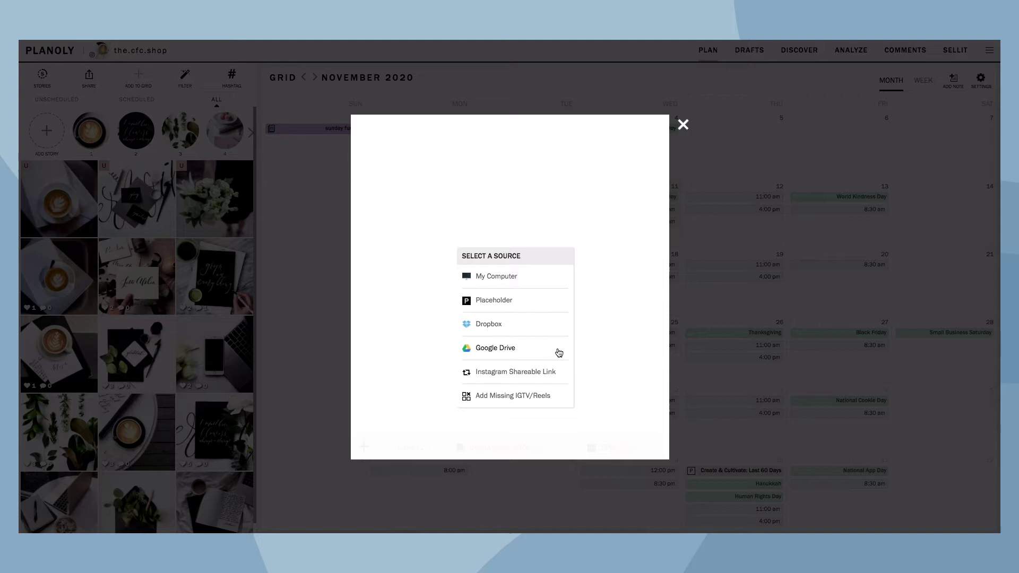
{"action": "left_click", "coordinate": [556, 300]}
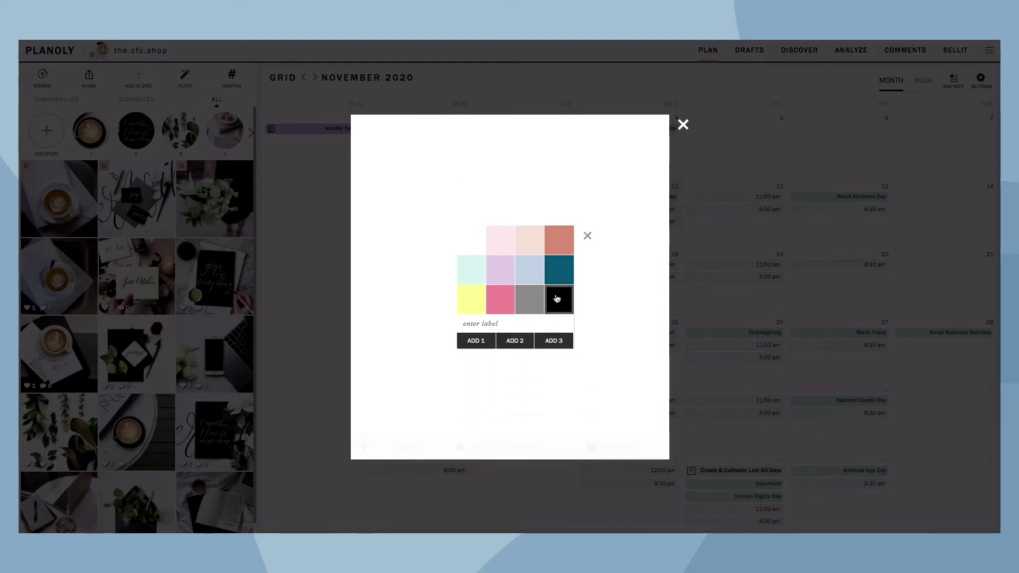
{"action": "left_click", "coordinate": [587, 237]}
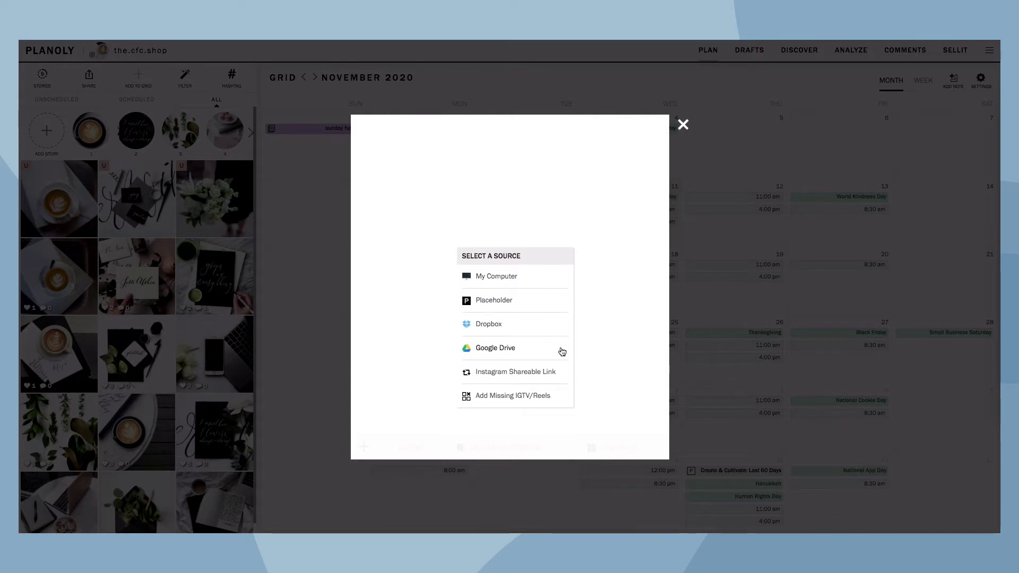
{"action": "left_click", "coordinate": [560, 398]}
Load the first calligraphy image from the computer and reopen the upload sources
{"action": "left_click", "coordinate": [548, 277]}
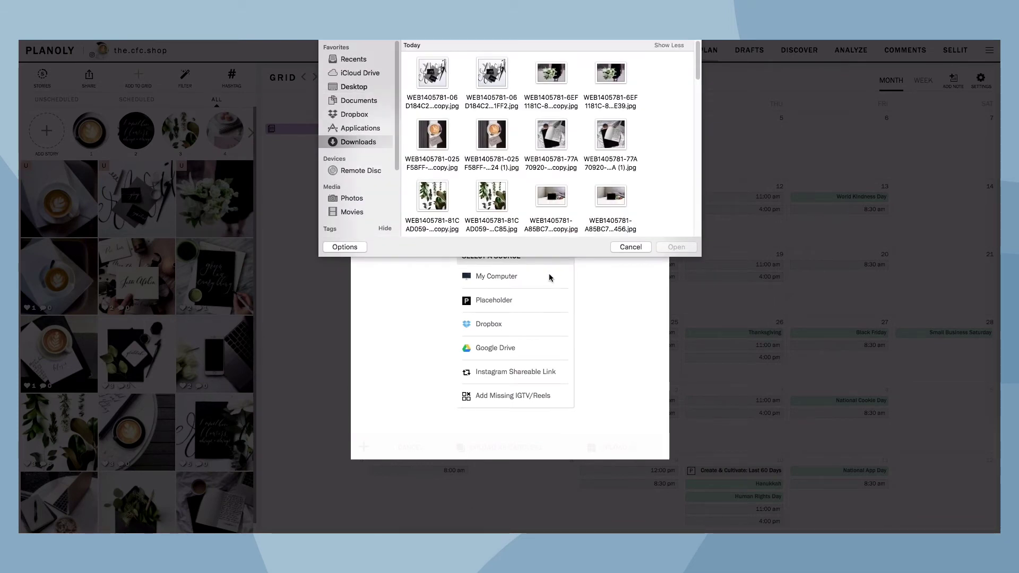
{"action": "left_click", "coordinate": [441, 79]}
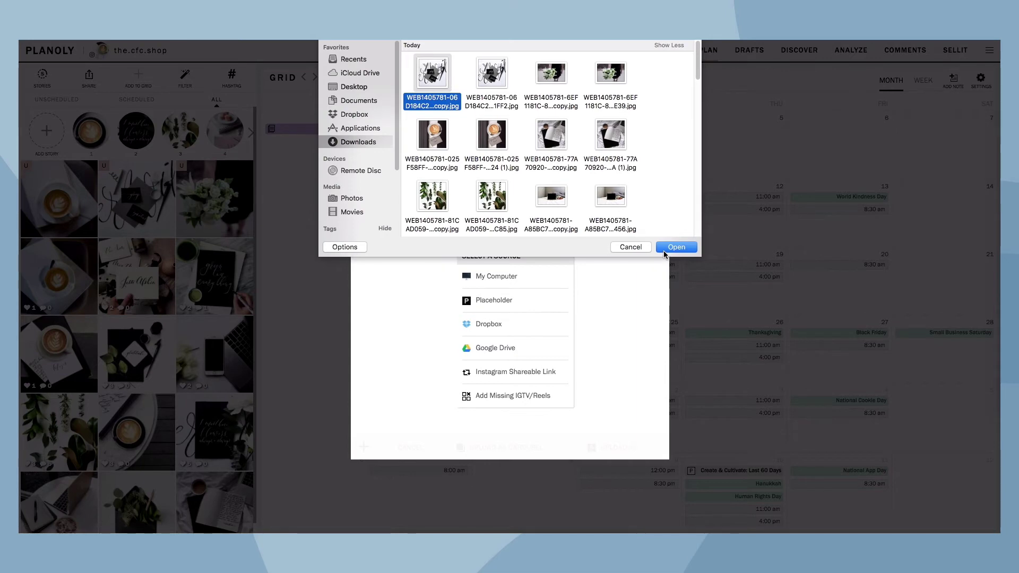
{"action": "left_click", "coordinate": [677, 247]}
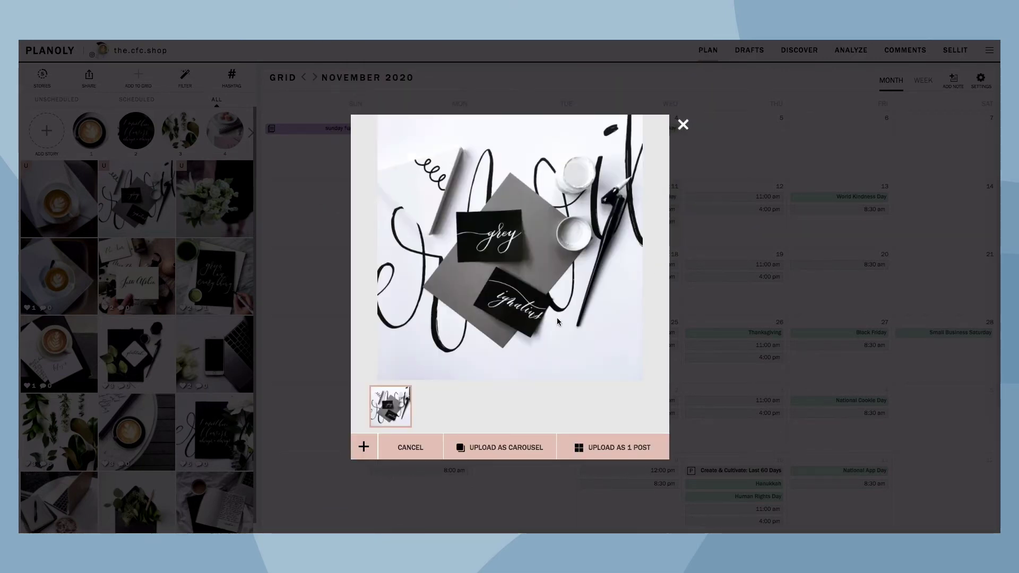
{"action": "left_click", "coordinate": [365, 446]}
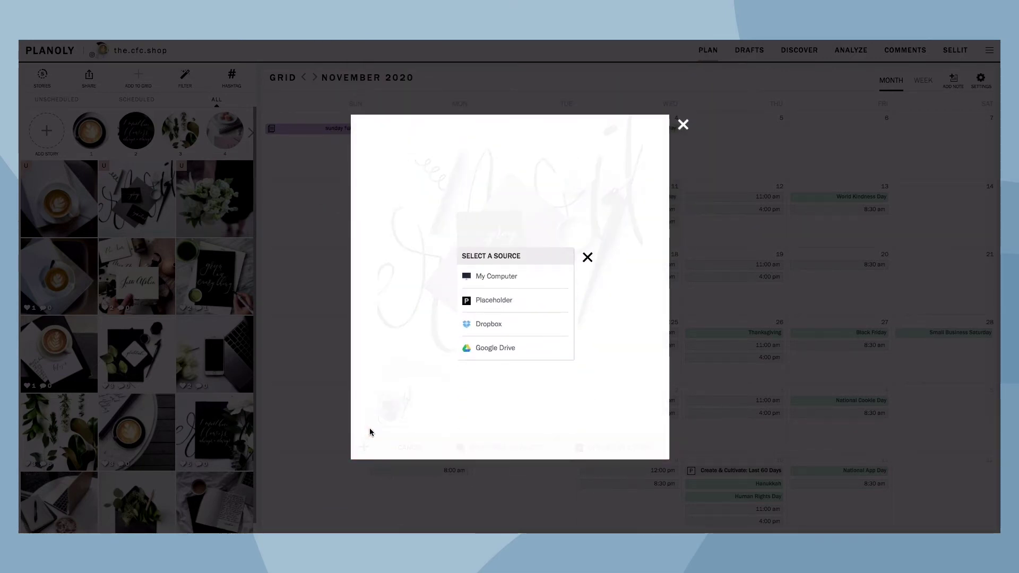
Add the first two rows of computer images, bringing the upload to 11 images
{"action": "left_click", "coordinate": [496, 279]}
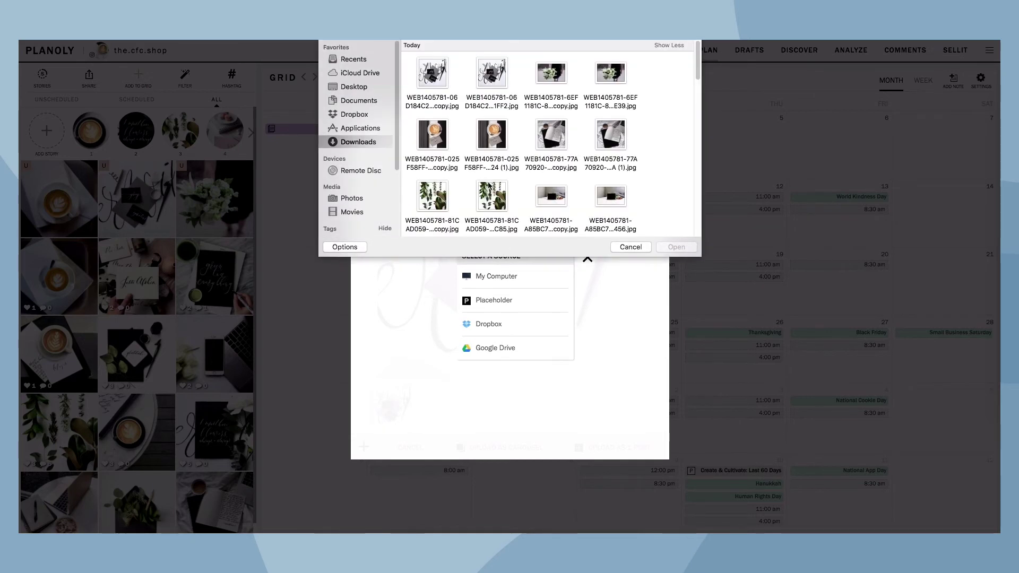
{"action": "left_click_drag", "start_coordinate": [409, 64], "coordinate": [633, 186]}
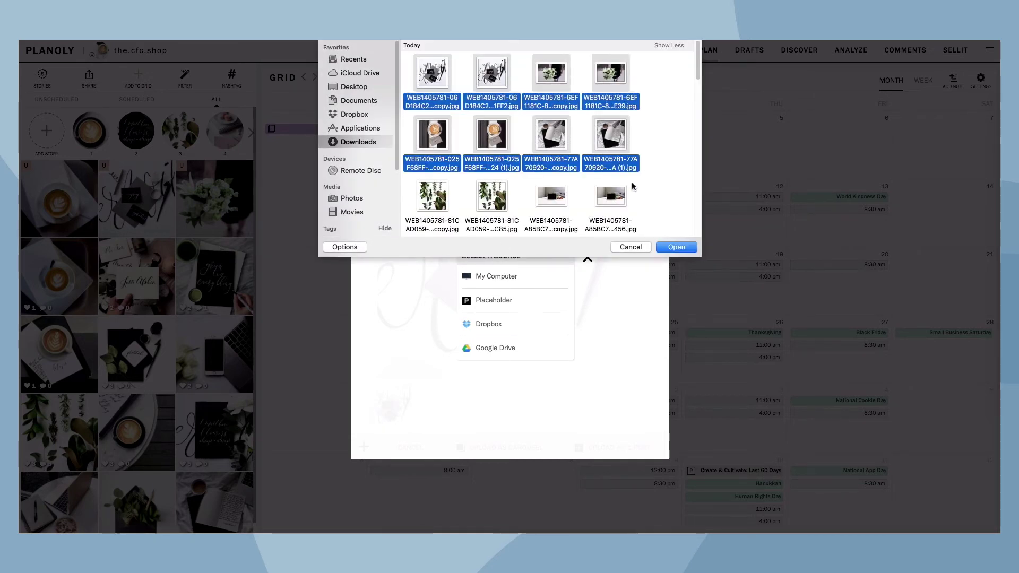
{"action": "left_click", "coordinate": [675, 247]}
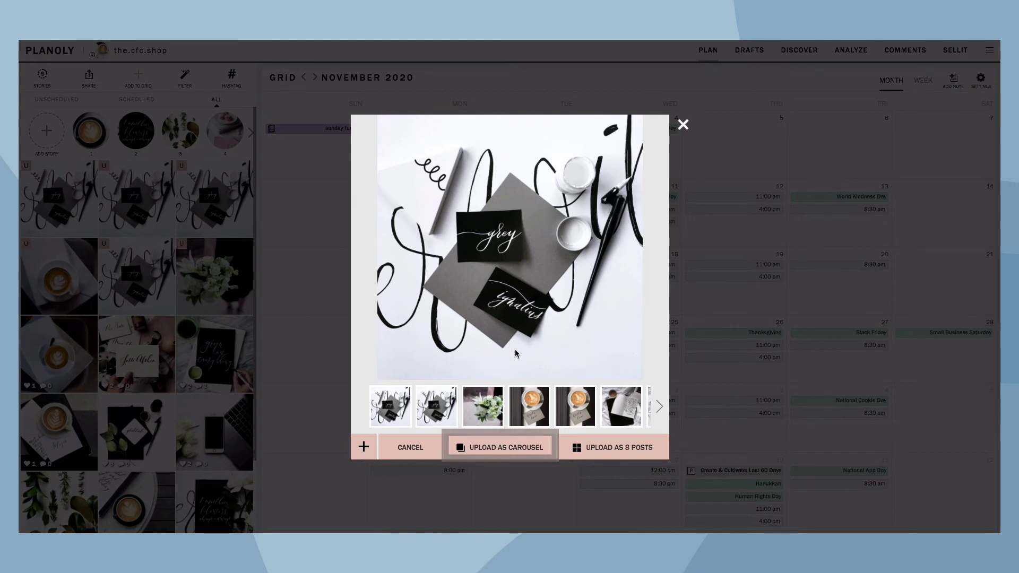
Upload all 11 images as separate posts using Upload as 11 Posts
{"action": "left_click", "coordinate": [578, 444]}
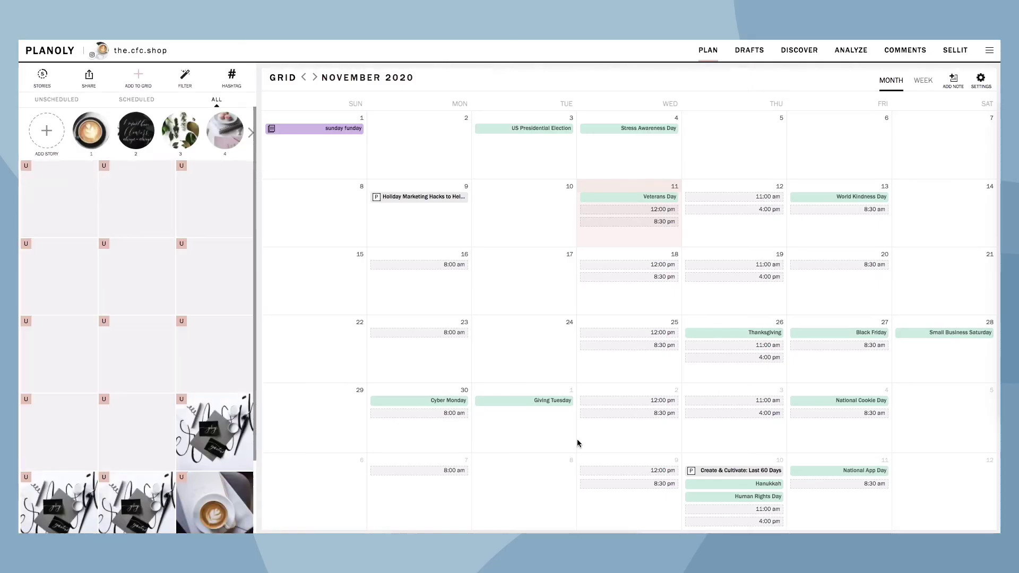